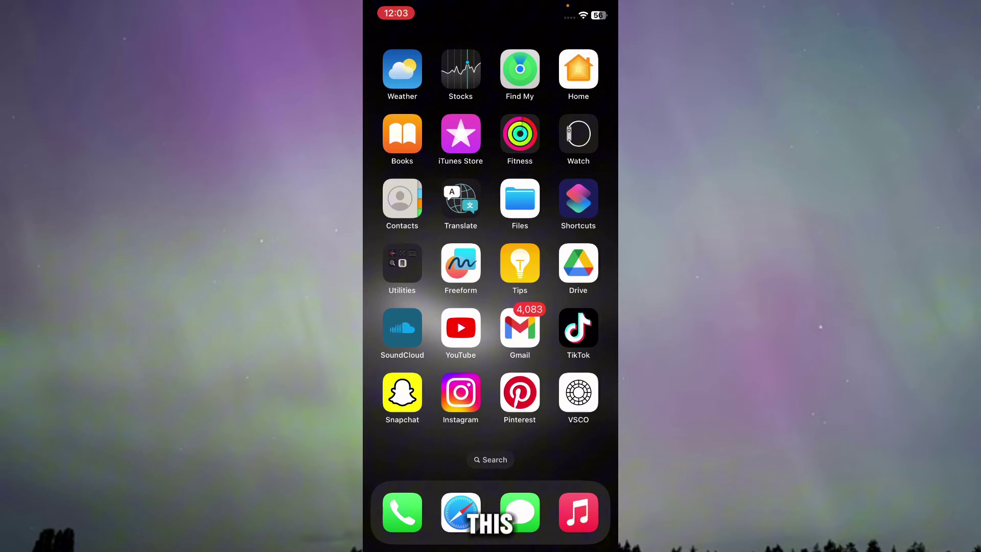
Swipe to the home screen page that holds the Messenger app
drag(568, 268, 415, 268)
Launch Messenger and open its side menu of Chats, Marketplace and Communities
click(576, 197)
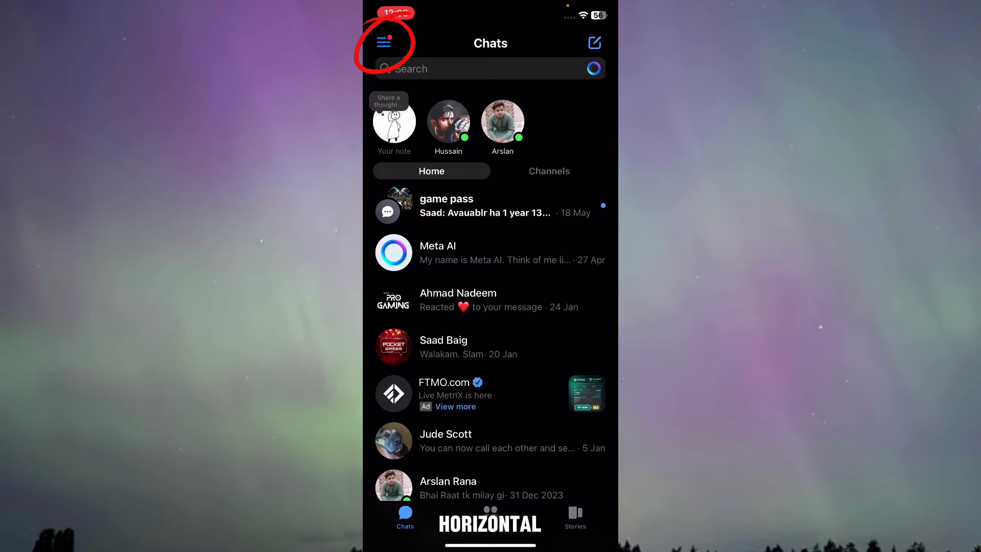
click(383, 43)
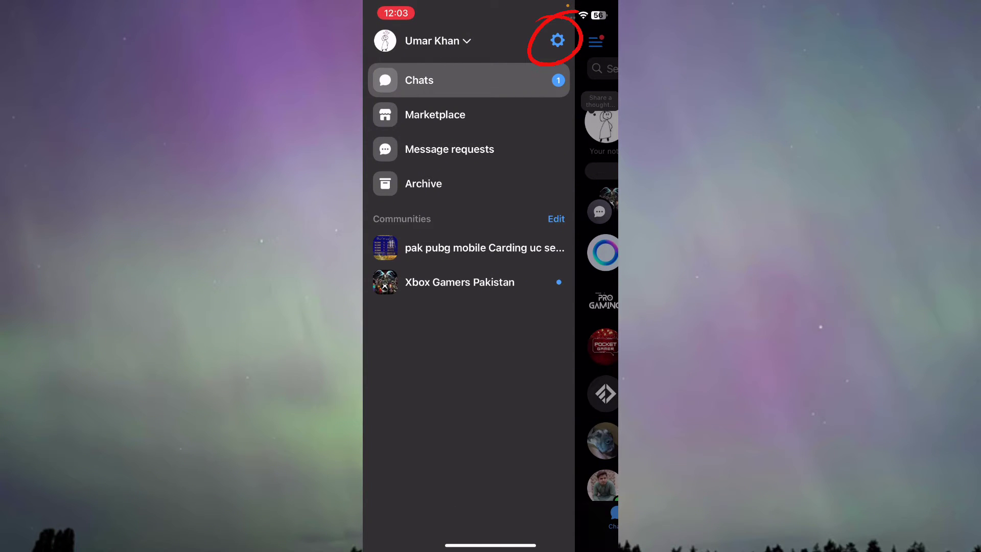
Open Messenger Settings from the gear icon in the side menu
click(557, 41)
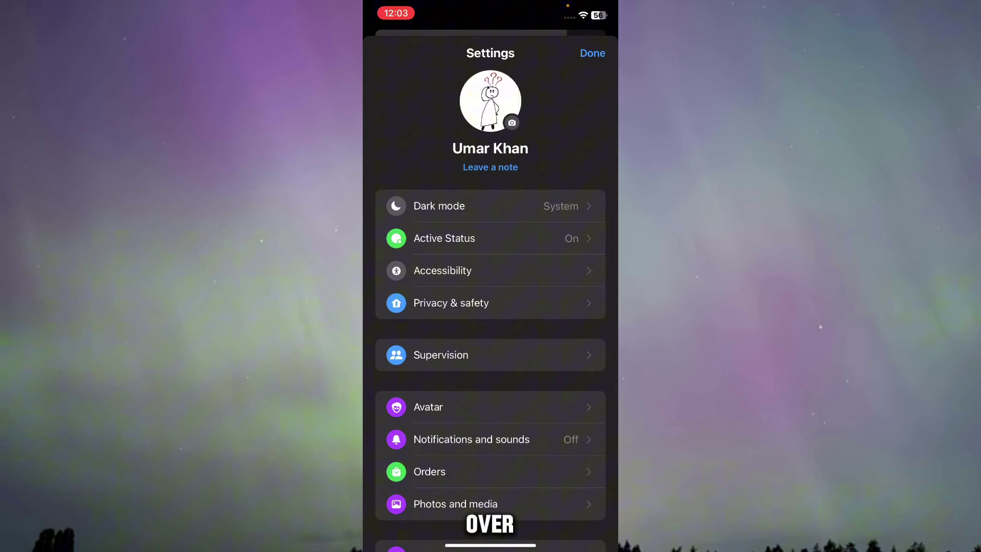
scroll(490, 307, down, 1)
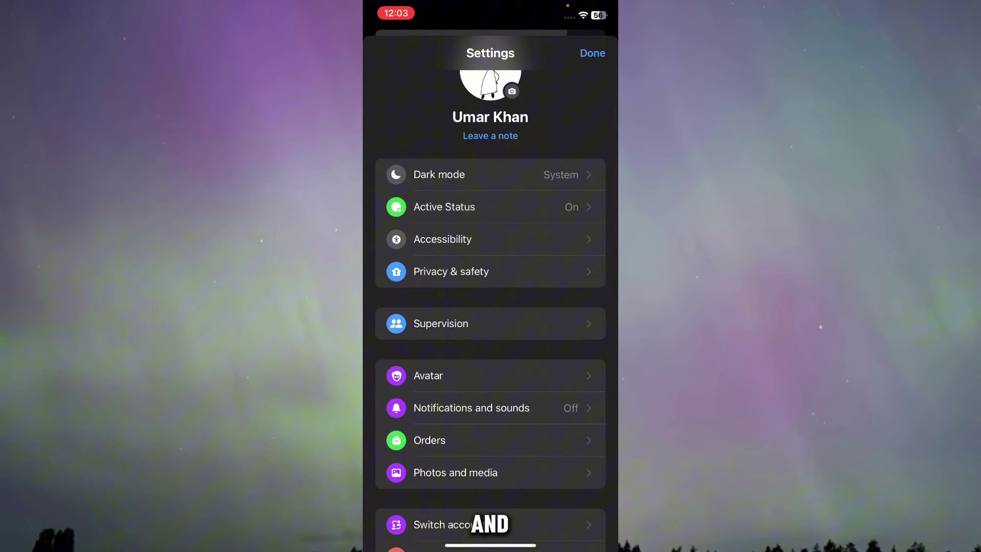
Go to Privacy & safety to reach the What people see options
click(450, 271)
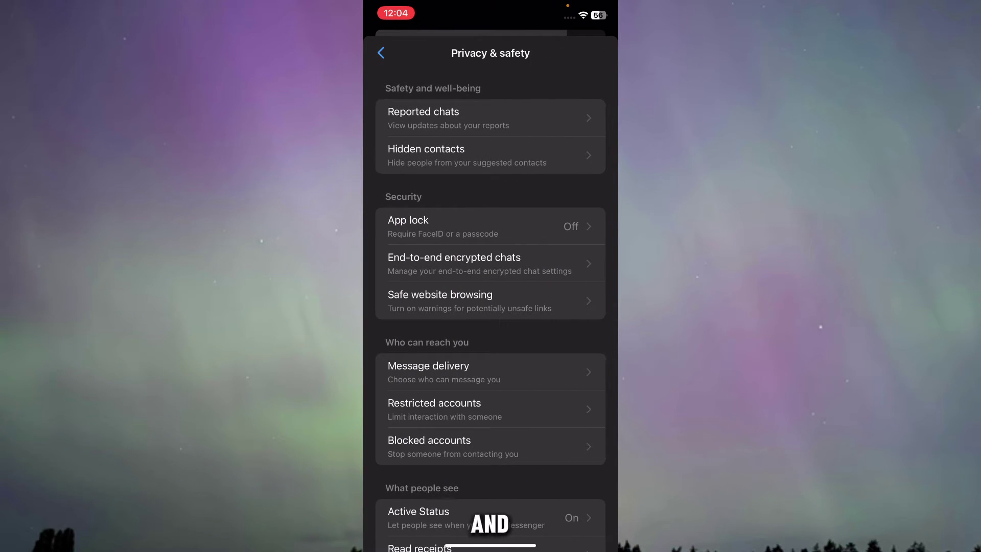
scroll(490, 307, down, 3)
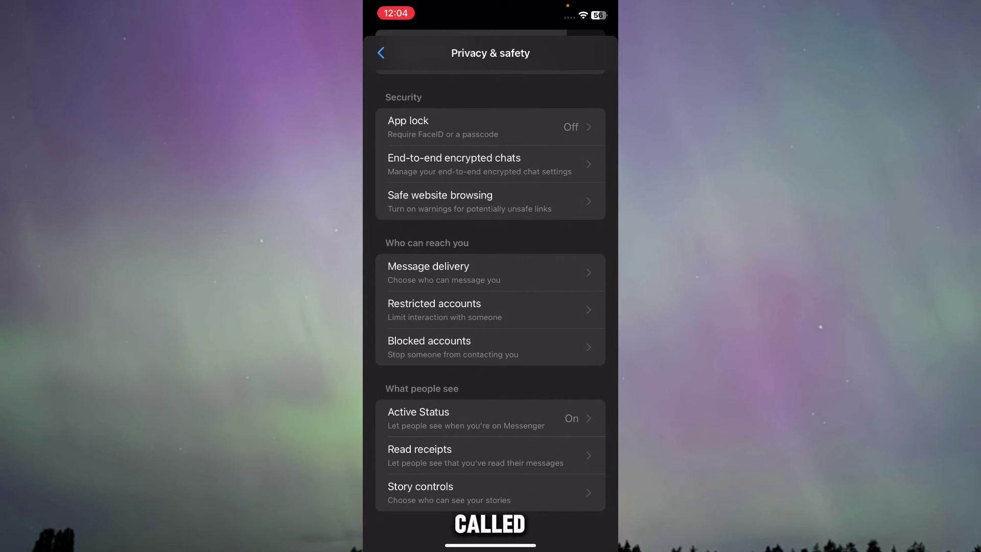
Switch off 'Show read receipts' in the Read receipts setting
click(475, 455)
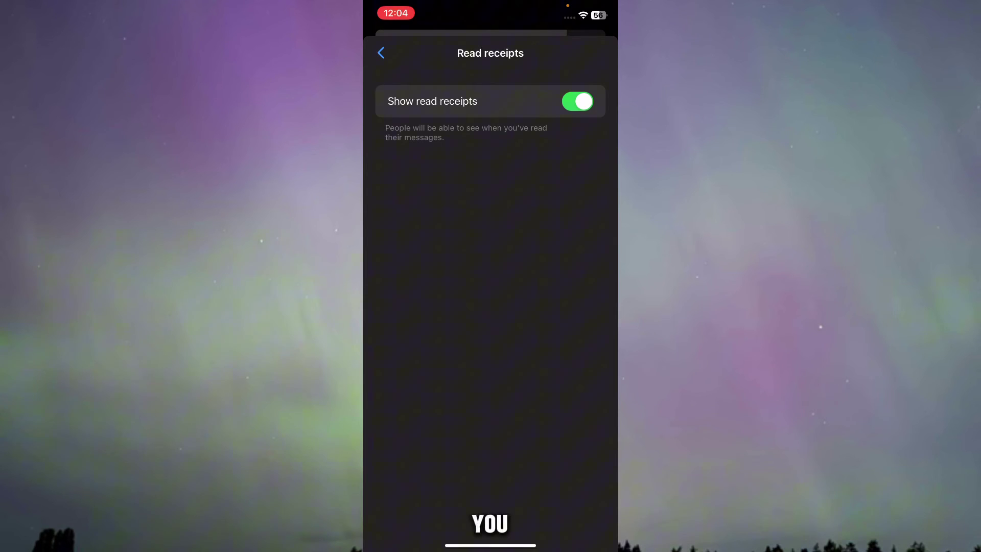
click(577, 102)
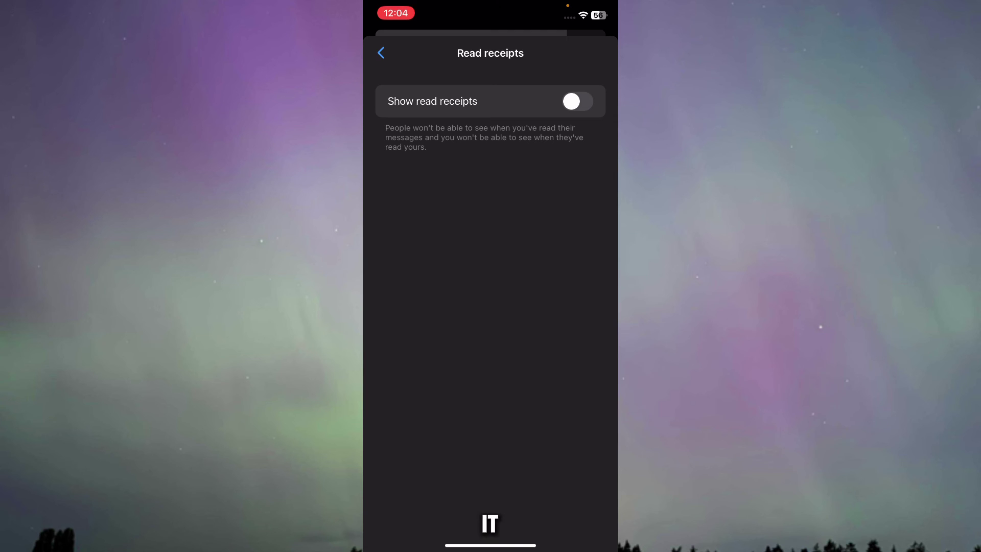
Return to the iOS Home Screen and pull down Control Center
drag(491, 545, 490, 306)
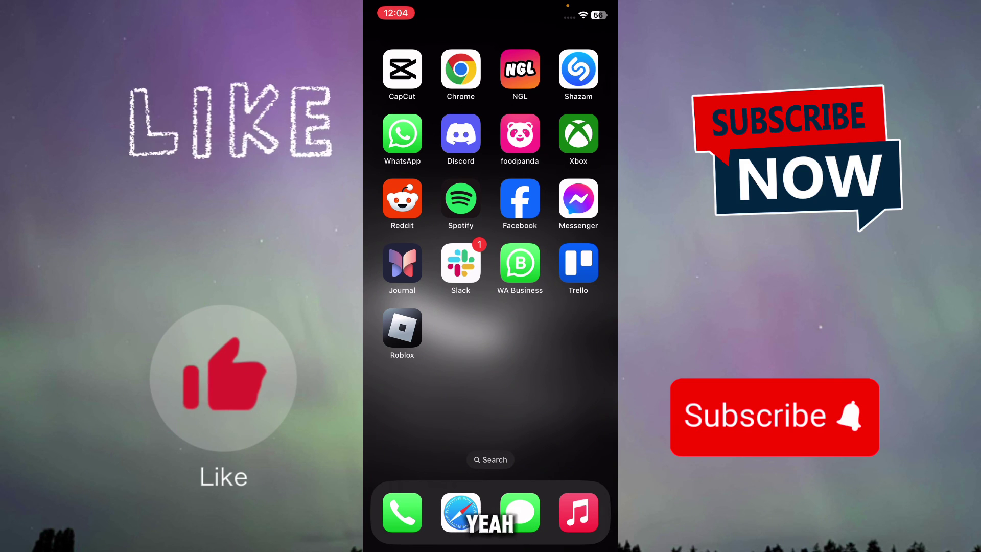
drag(590, 8, 590, 307)
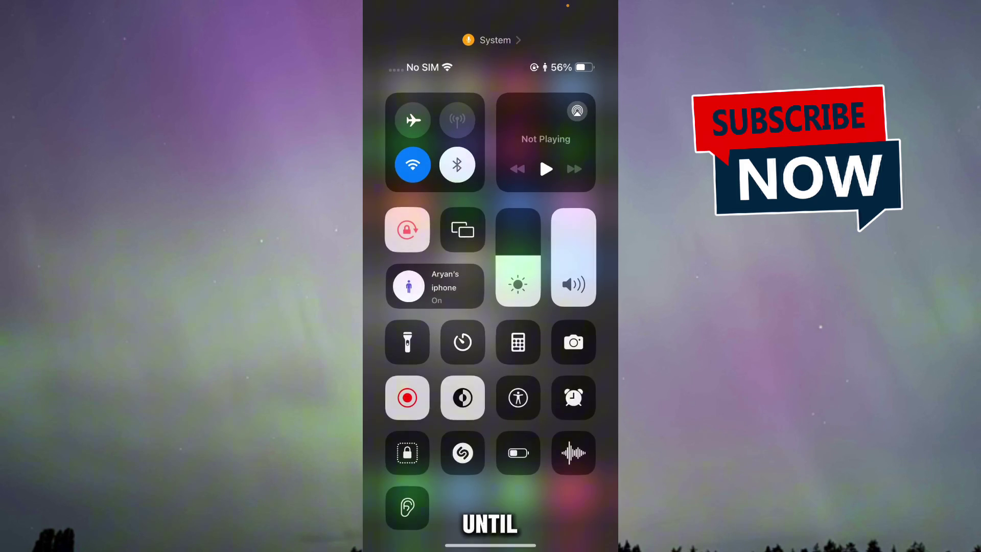